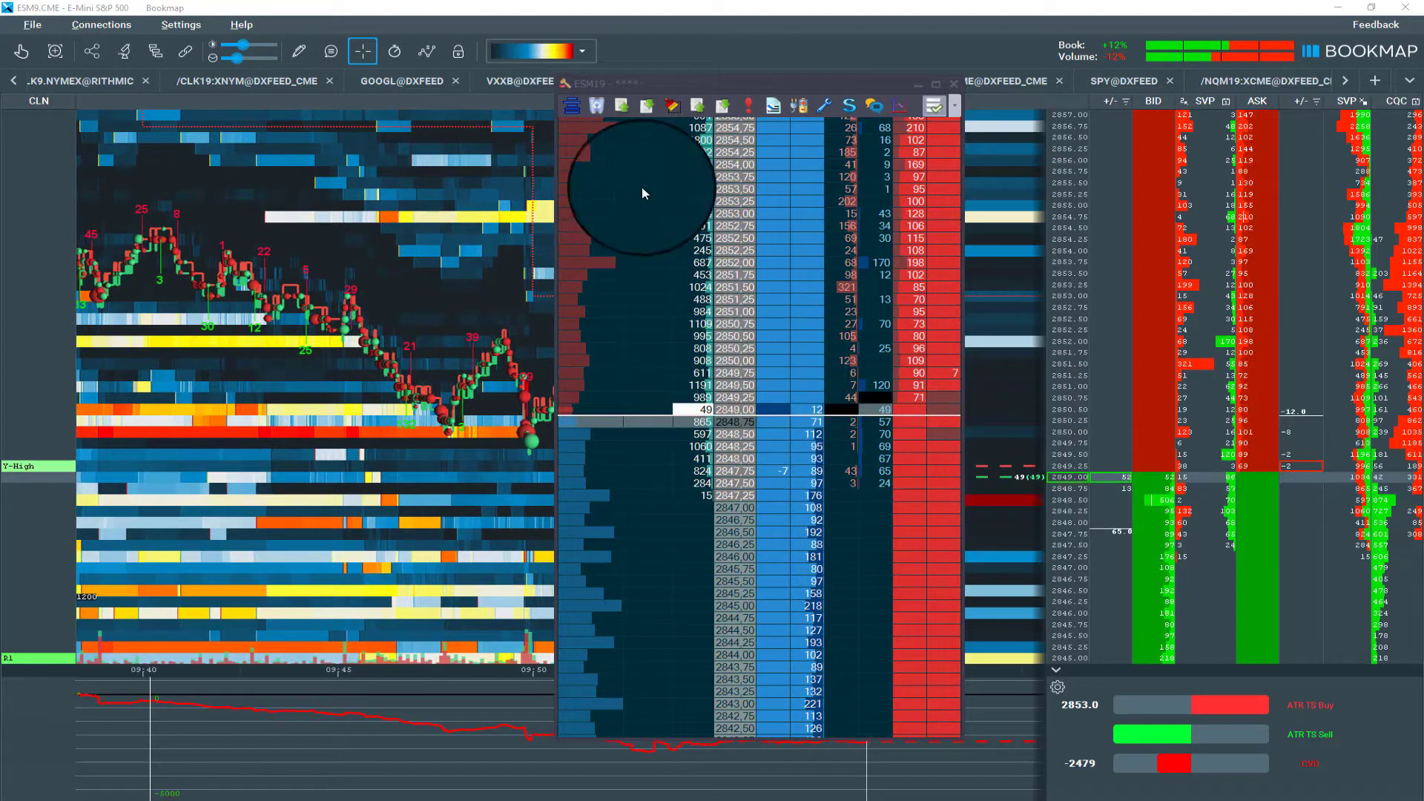
Step: Recentre the ESM19 ladder on the last traded price and mark out the order book
scroll(693, 371, up, 4)
scroll(697, 386, up, 4)
scroll(704, 364, up, 4)
scroll(706, 361, up, 1)
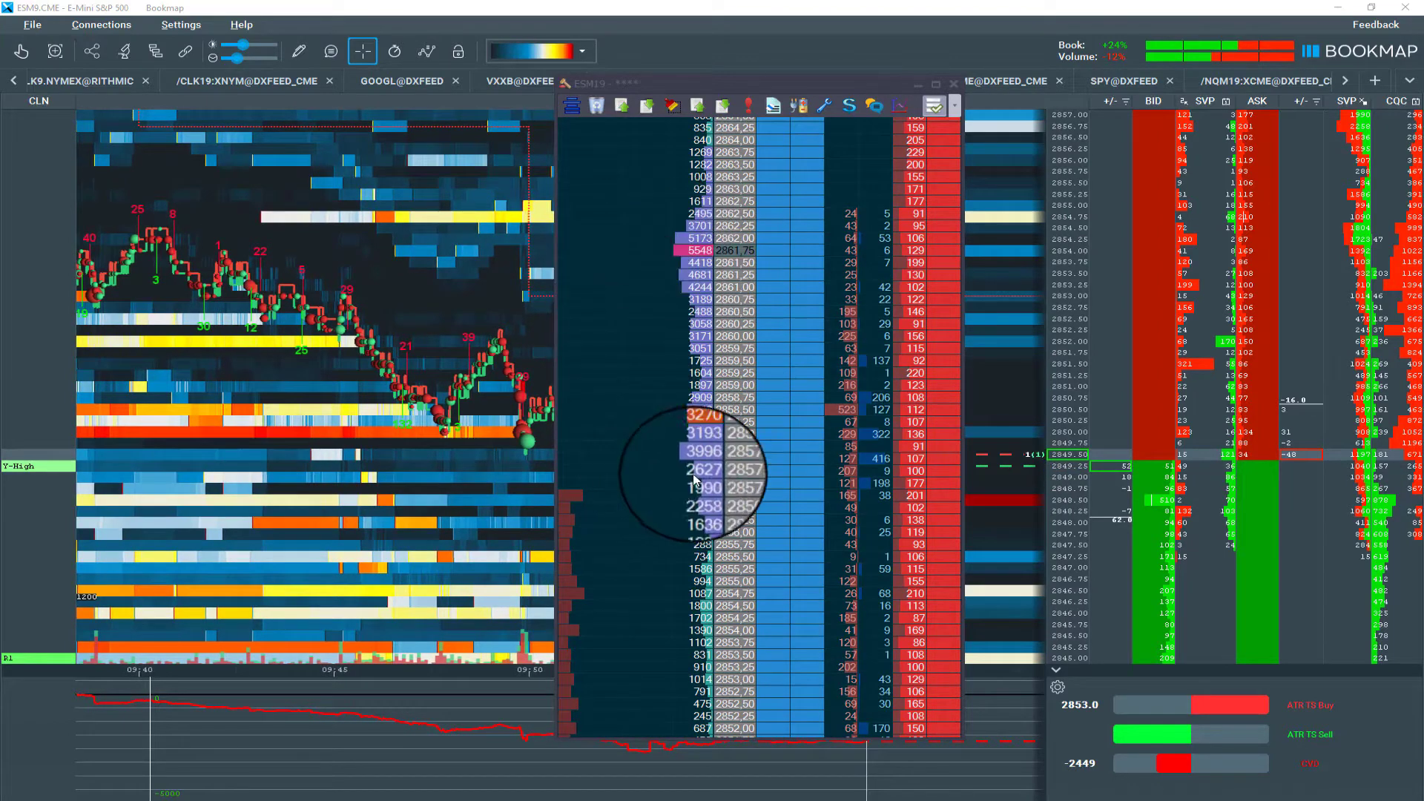
click(572, 107)
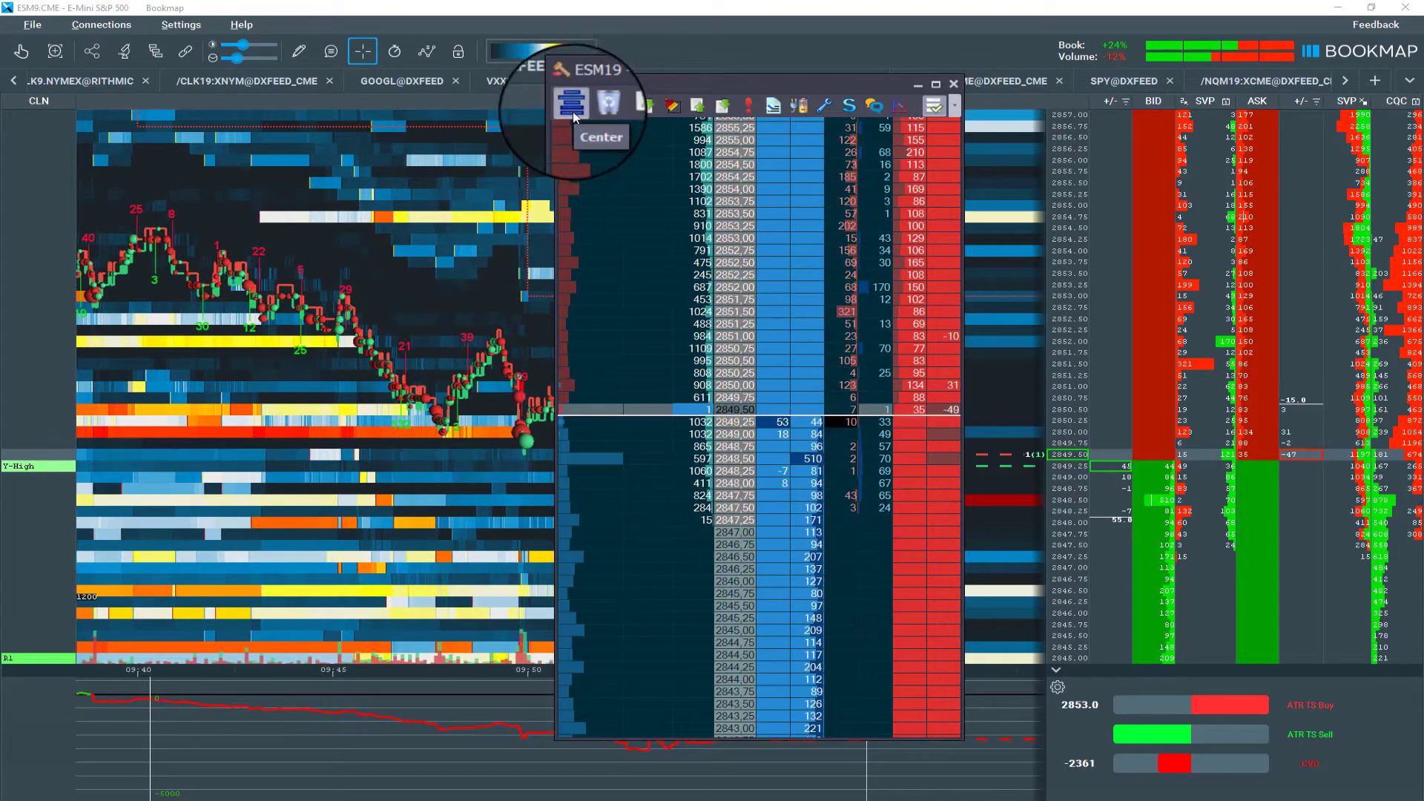
drag(1242, 232, 1298, 676)
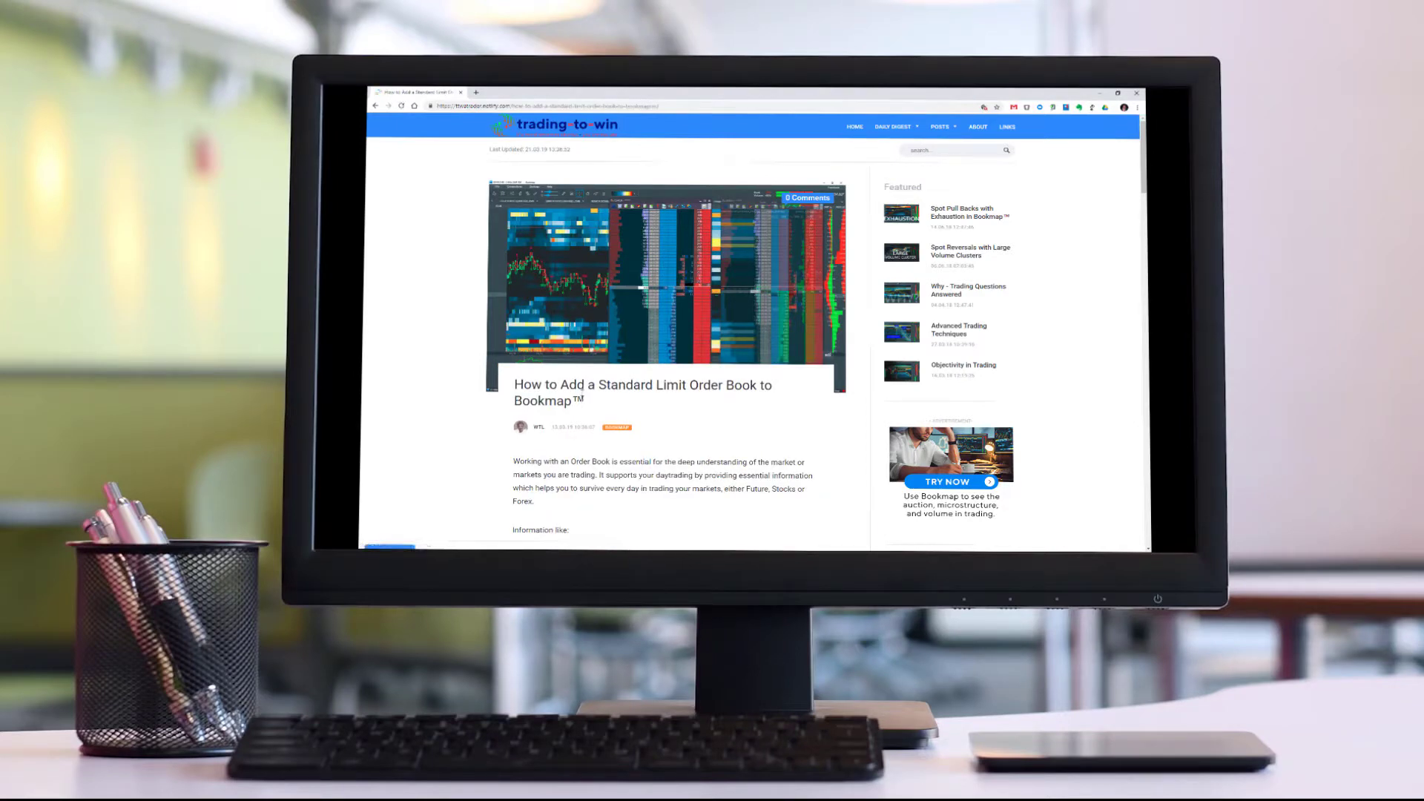
Step: Scroll the Standard Limit Order Book article down to its setup steps and workspace-file link
scroll(745, 313, down, 2)
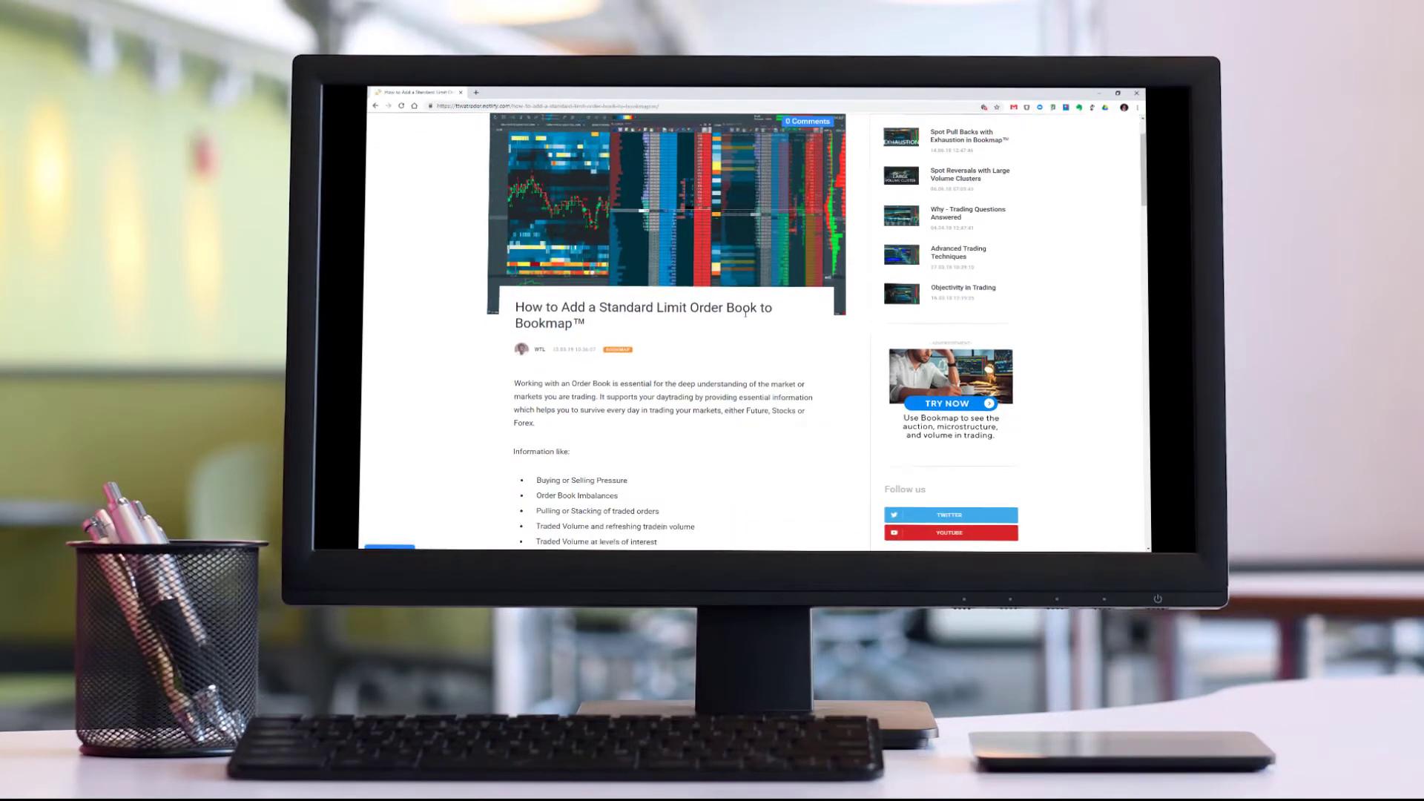
scroll(745, 314, down, 3)
scroll(746, 319, down, 3)
scroll(748, 325, down, 3)
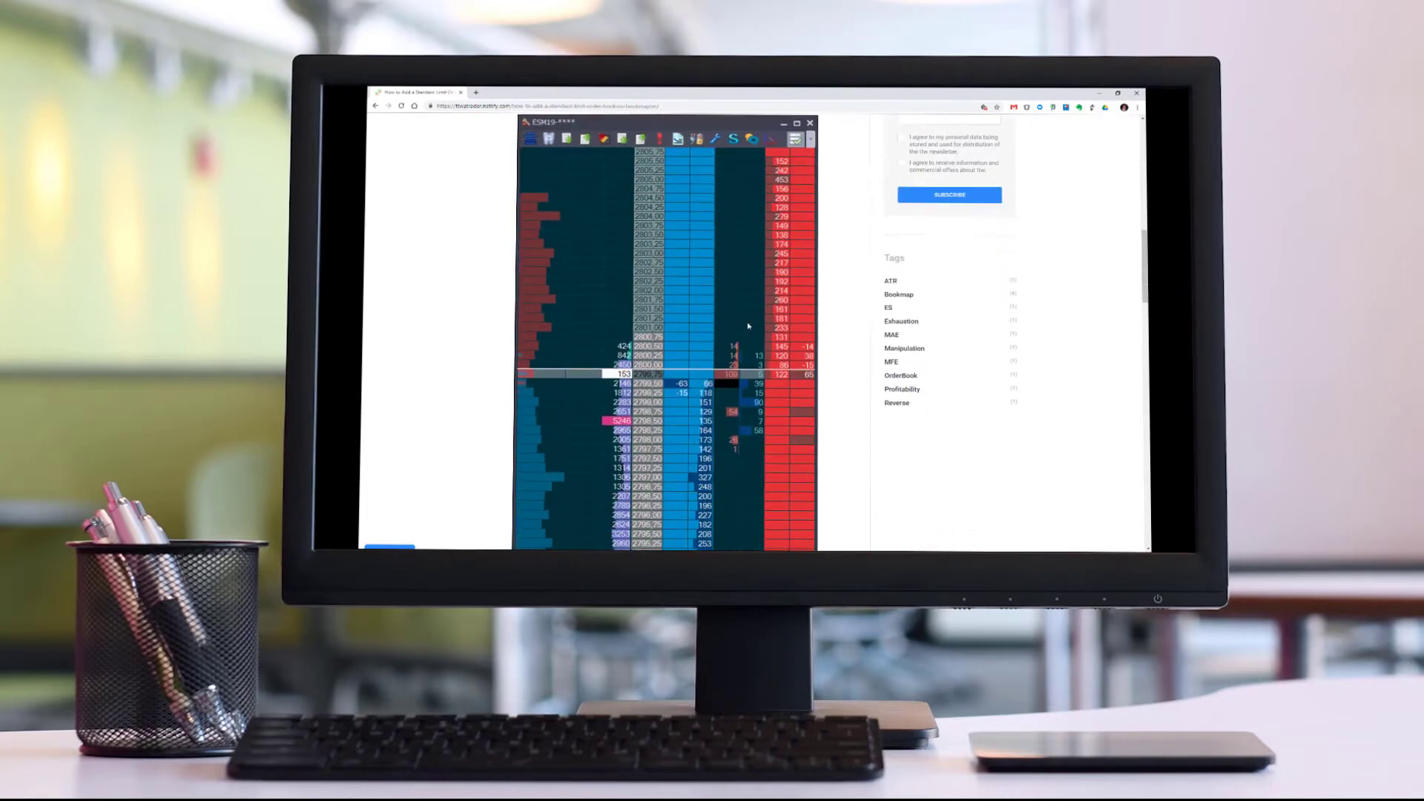
scroll(747, 325, down, 3)
scroll(748, 327, down, 3)
scroll(749, 329, down, 2)
scroll(750, 330, down, 3)
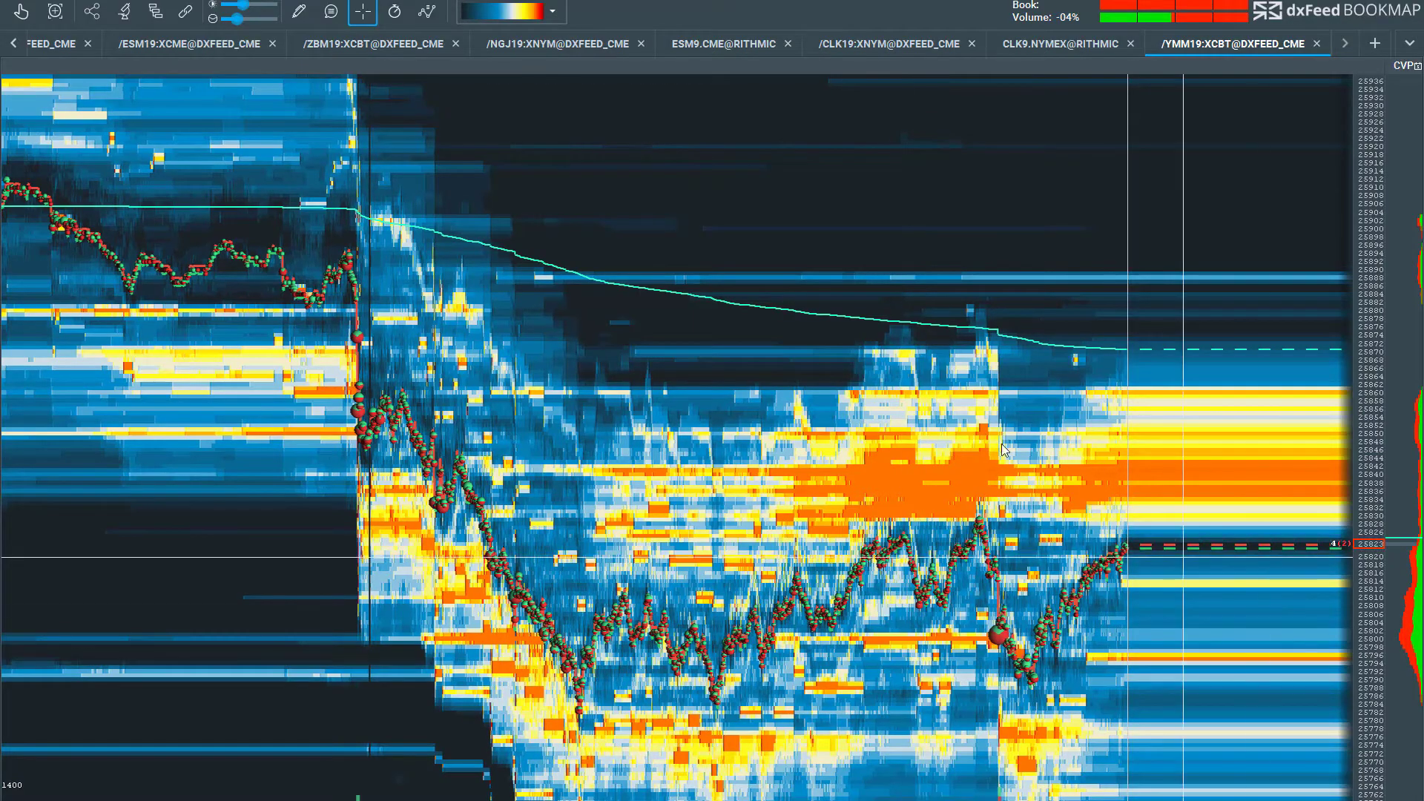
Step: Bring up the YMM19 chart's context menu to reach Chart settings > Load from file
right_click(647, 203)
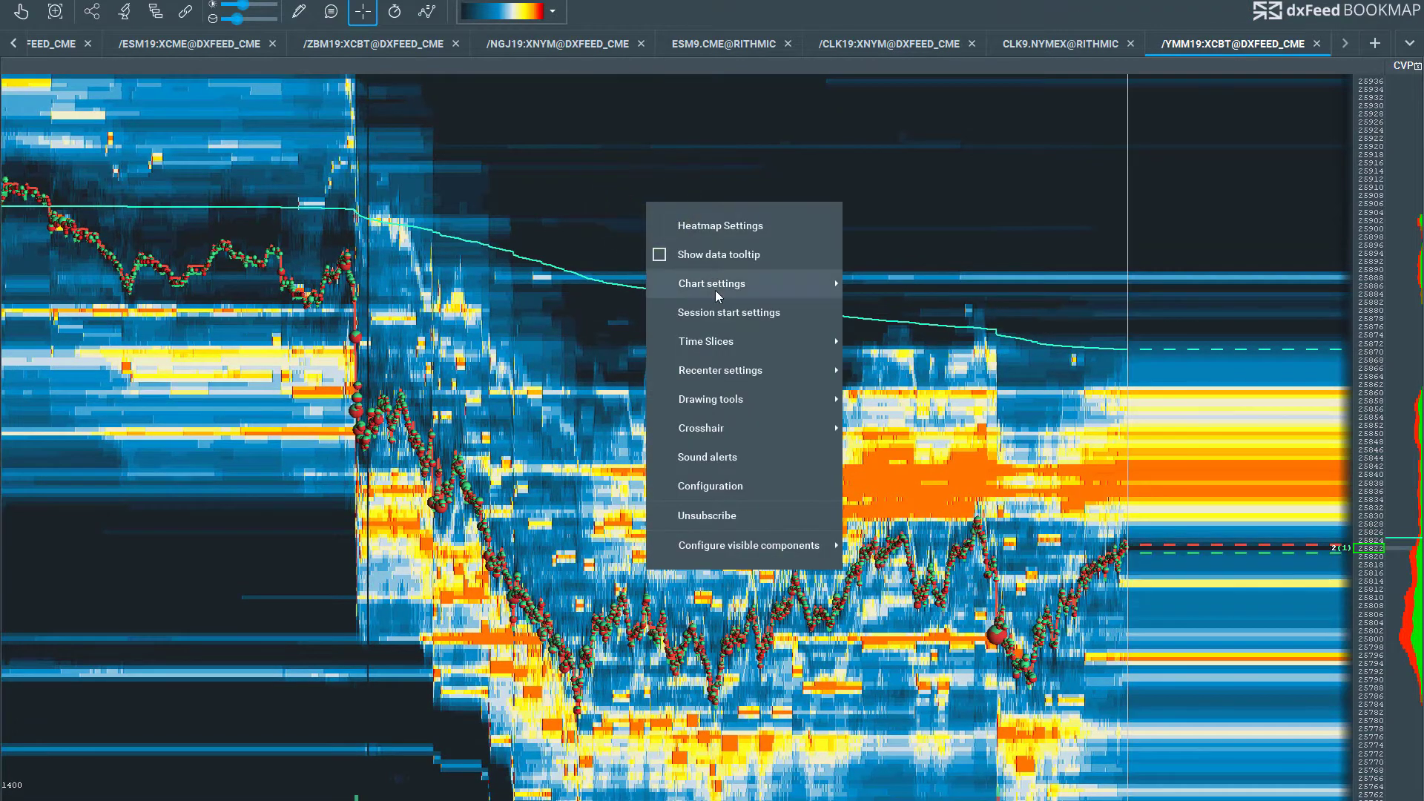
mouse_move(712, 284)
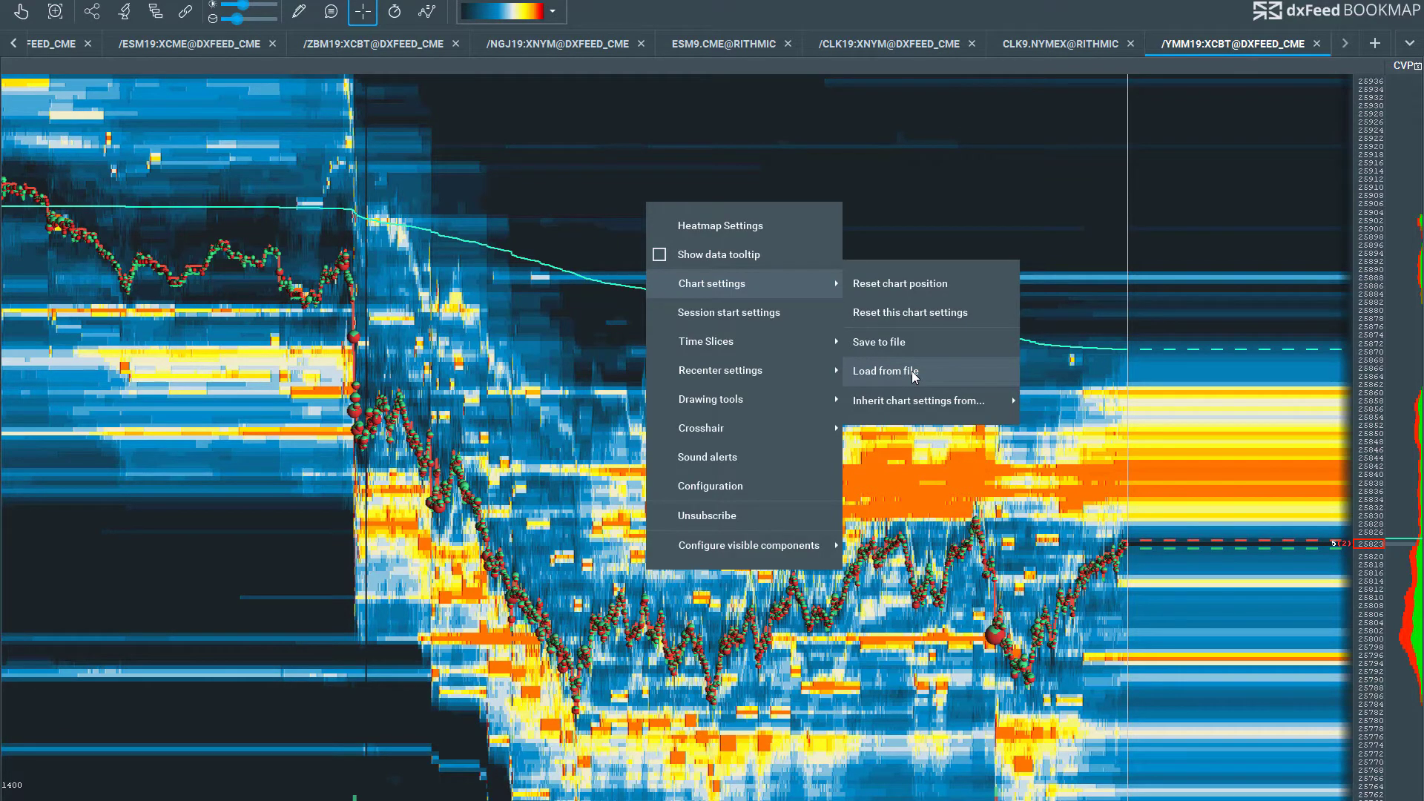
click(914, 375)
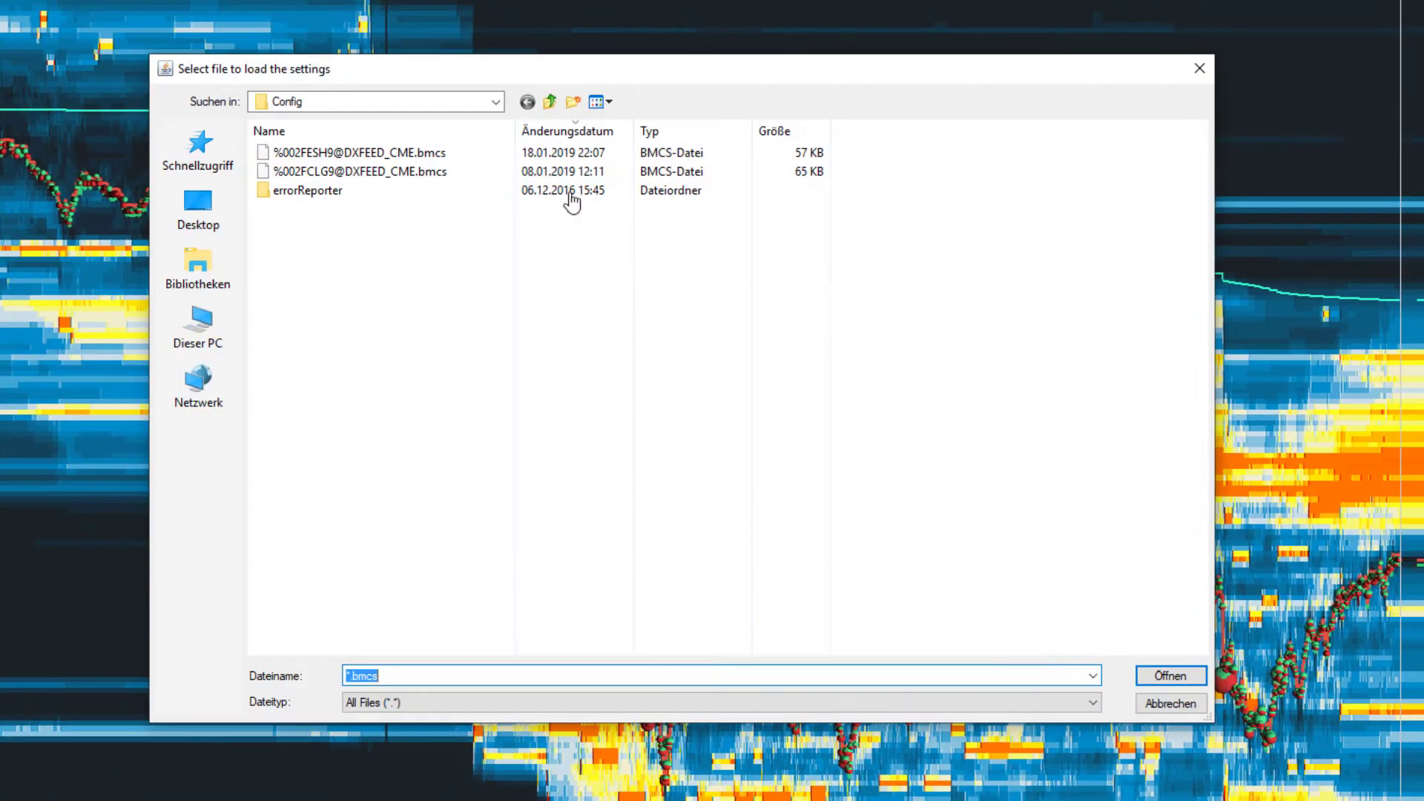
click(550, 103)
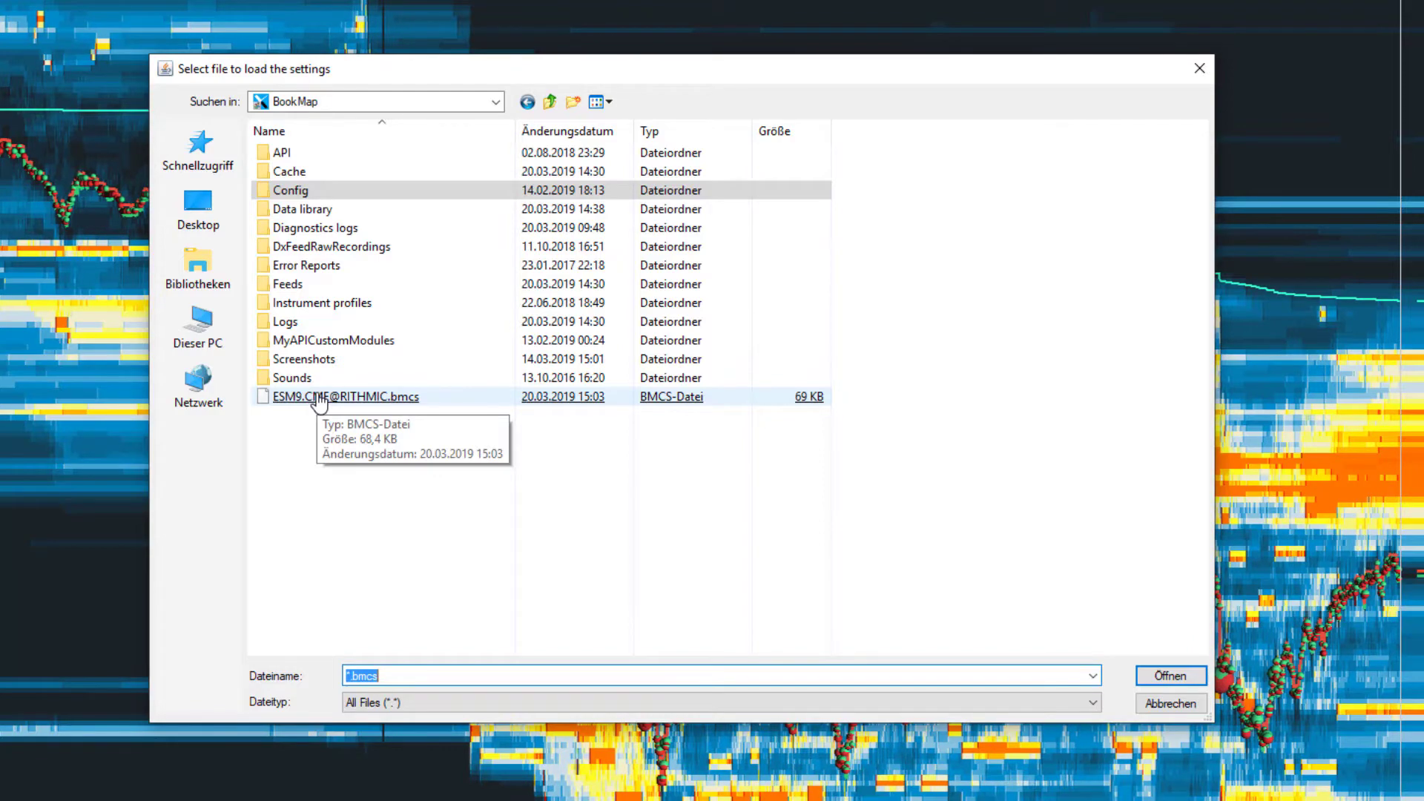
double_click(319, 397)
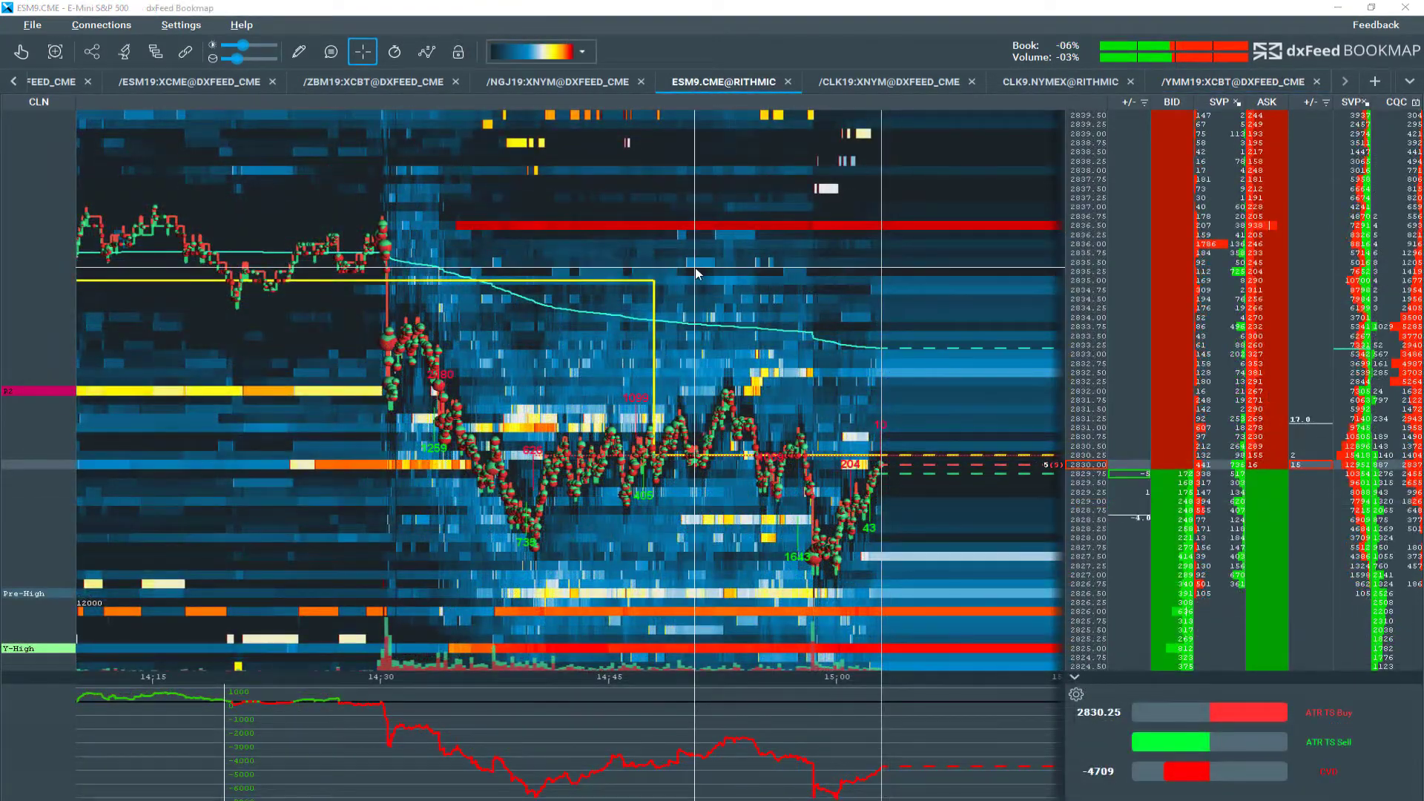
Step: Begin saving the chart settings to a file in the BookMap folder
right_click(697, 271)
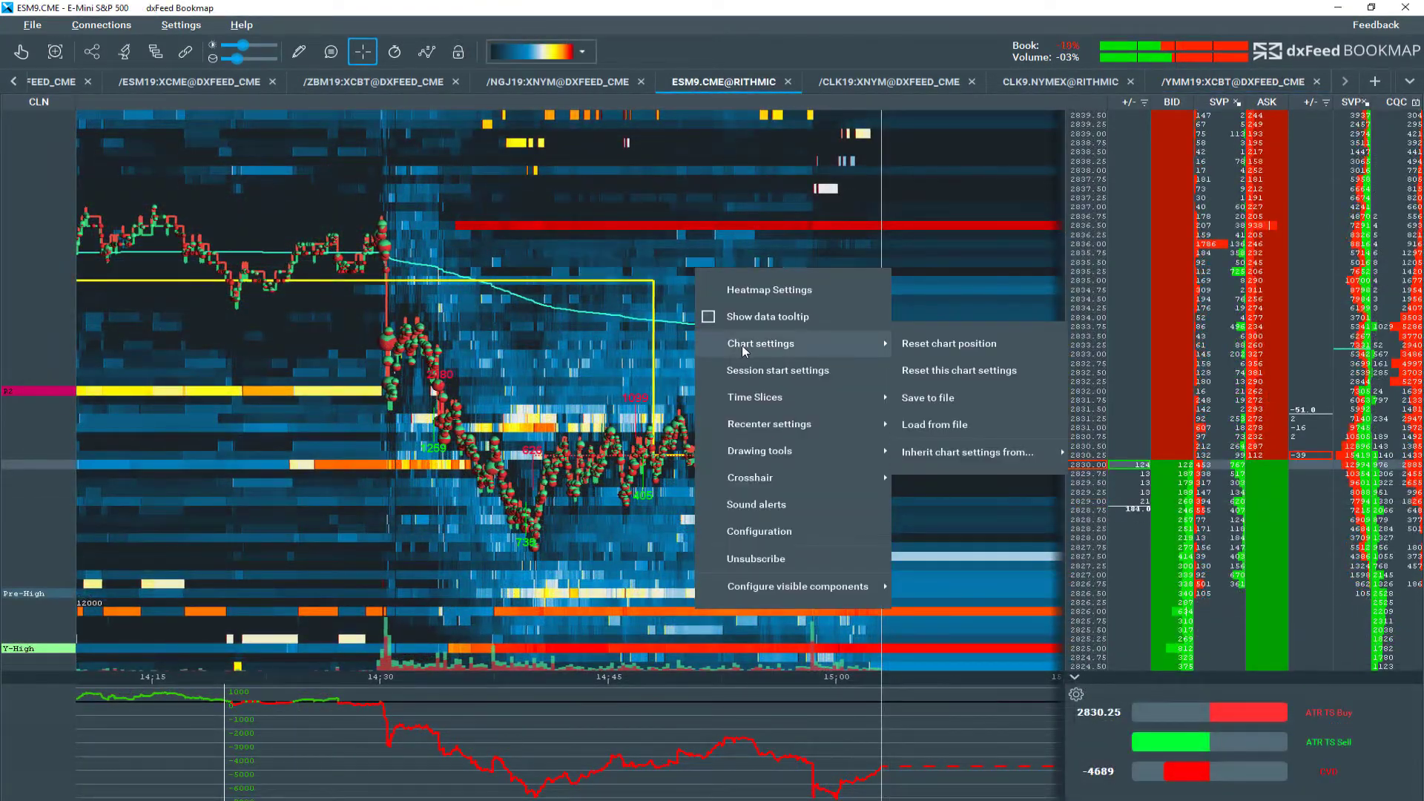
mouse_move(761, 342)
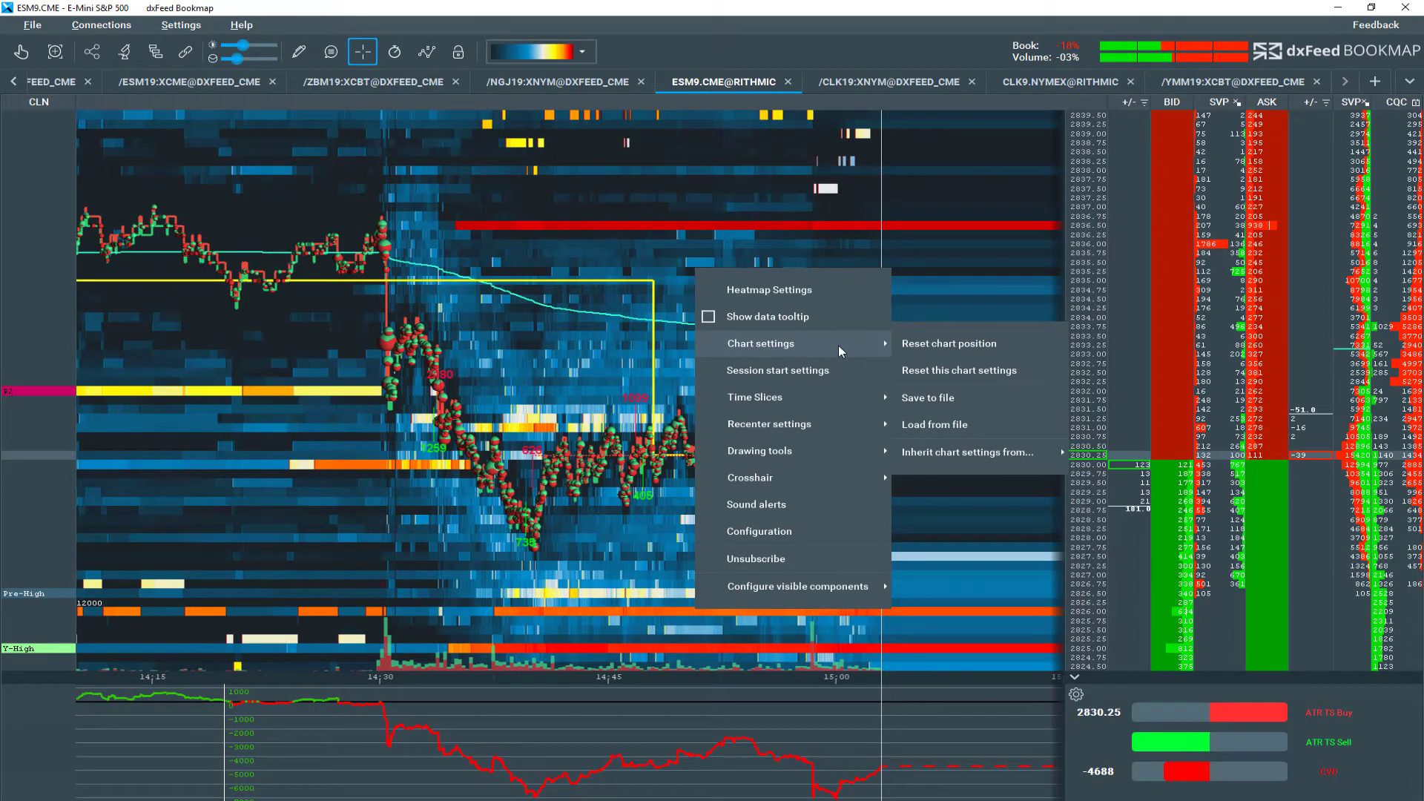
right_click(800, 317)
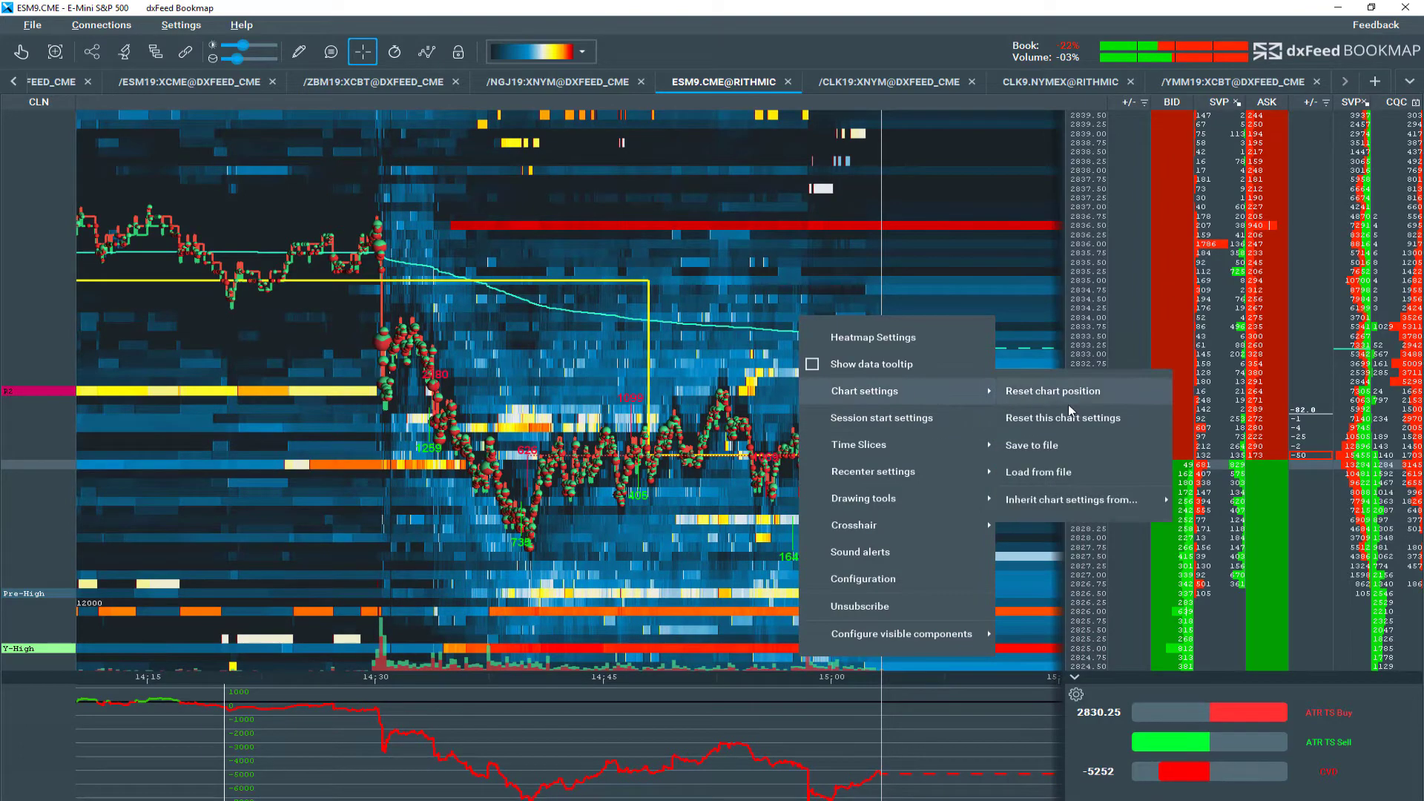
click(1069, 445)
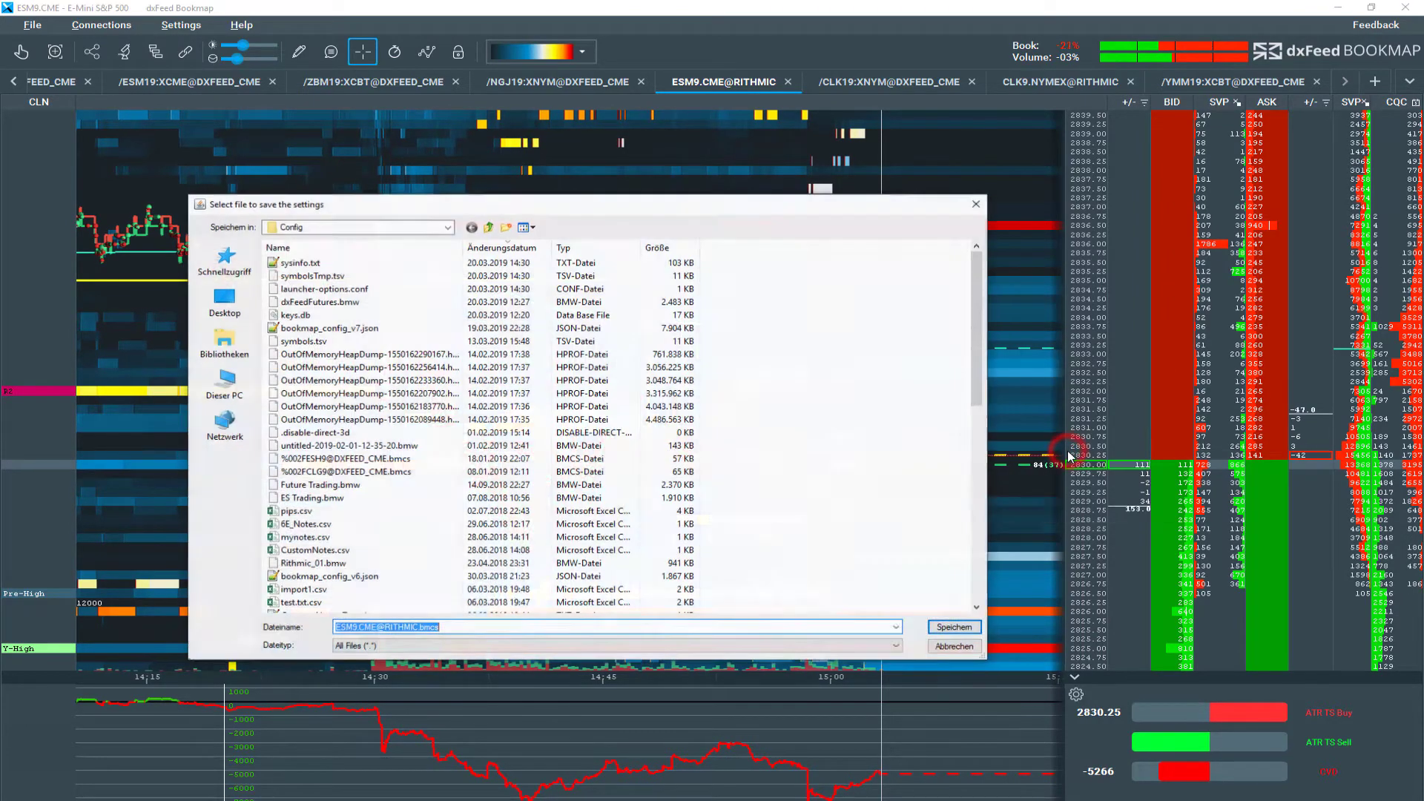
click(488, 229)
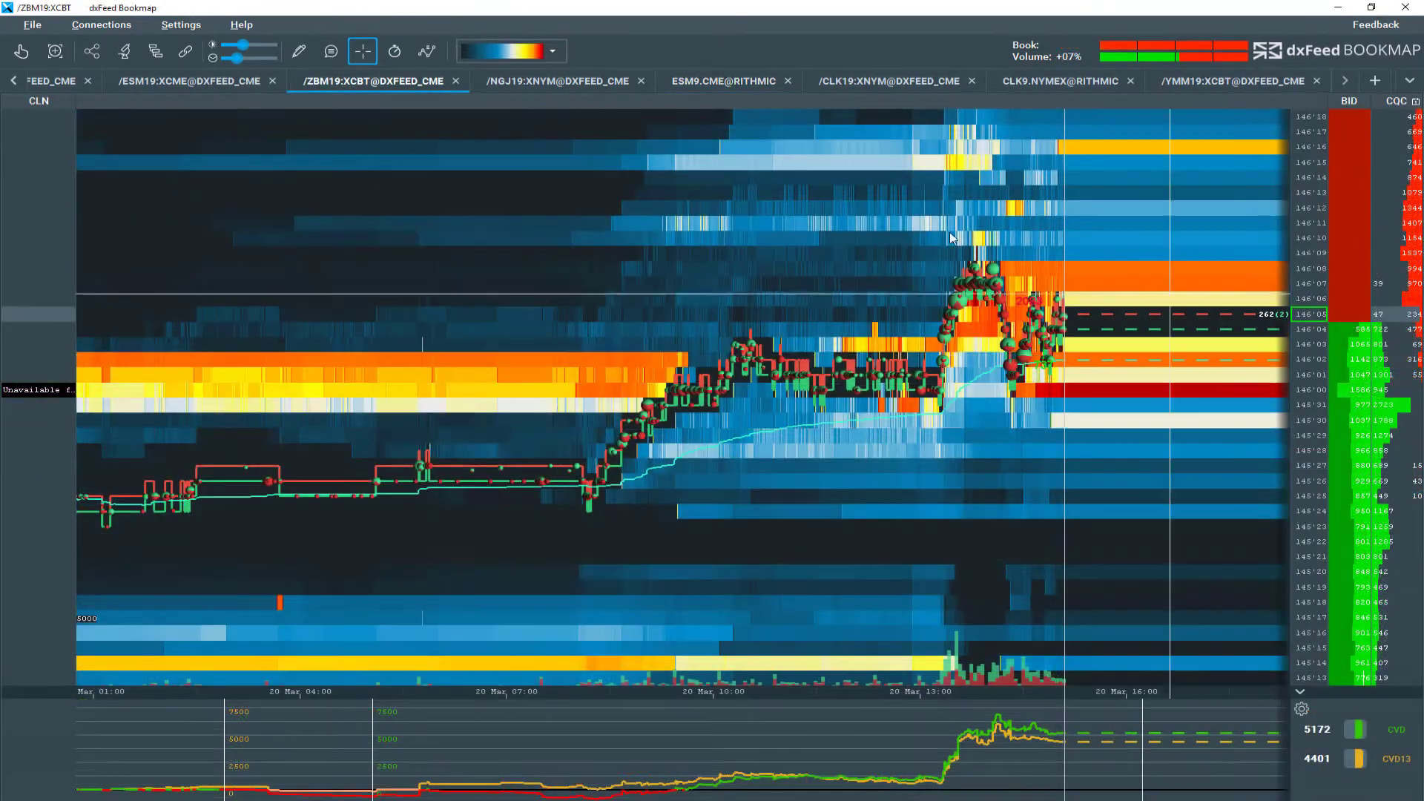
Step: Have the ZBM19 chart inherit settings from an already configured chart
right_click(758, 213)
mouse_move(823, 287)
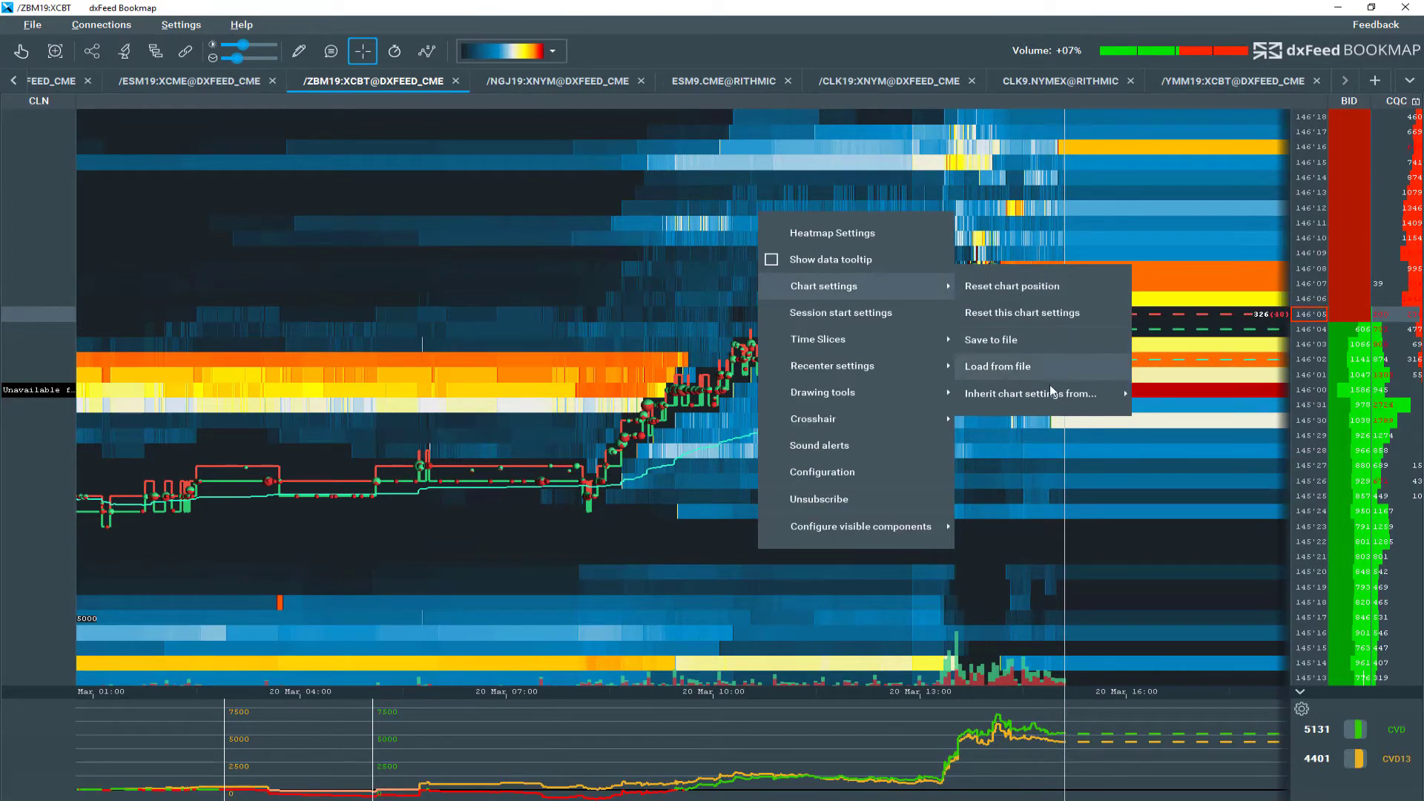
mouse_move(1030, 393)
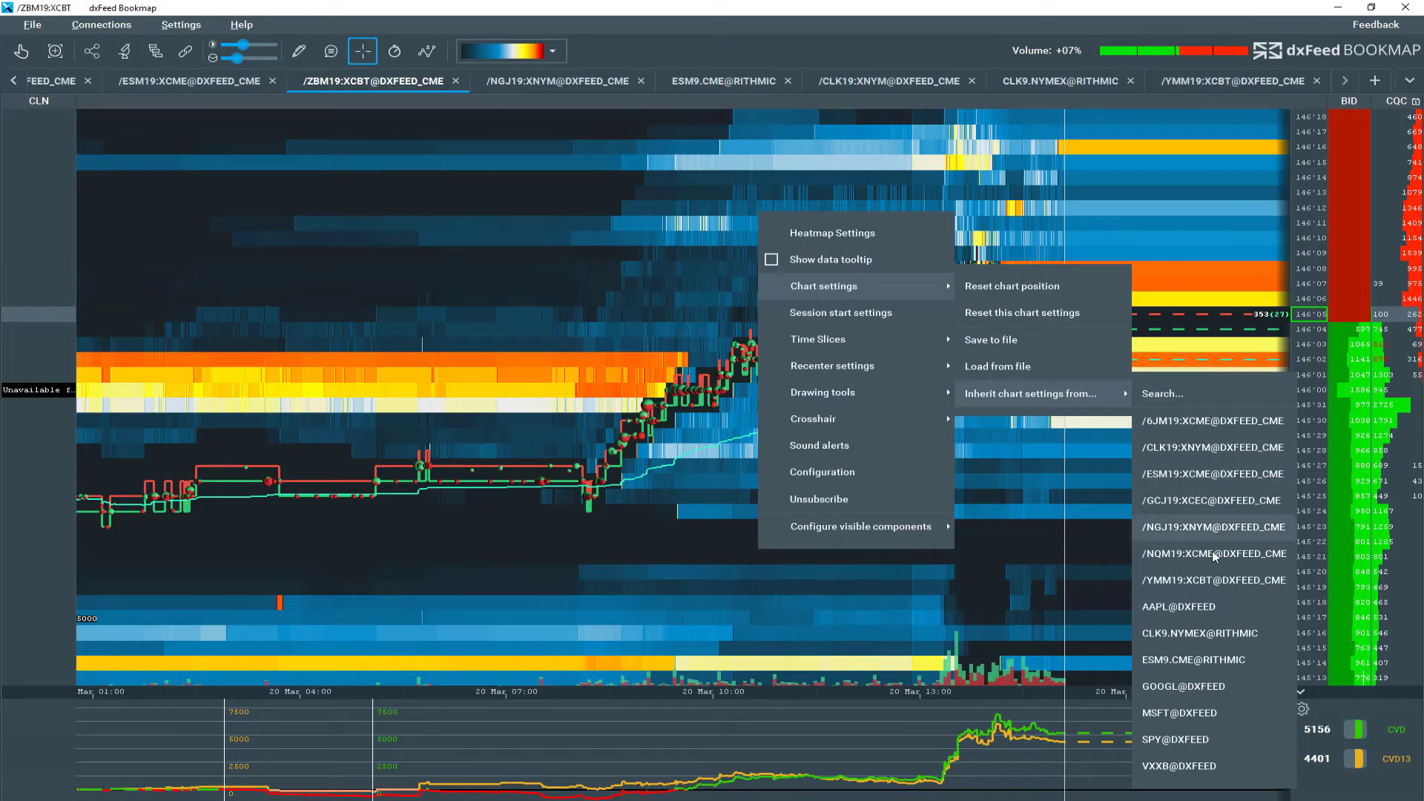
click(1213, 579)
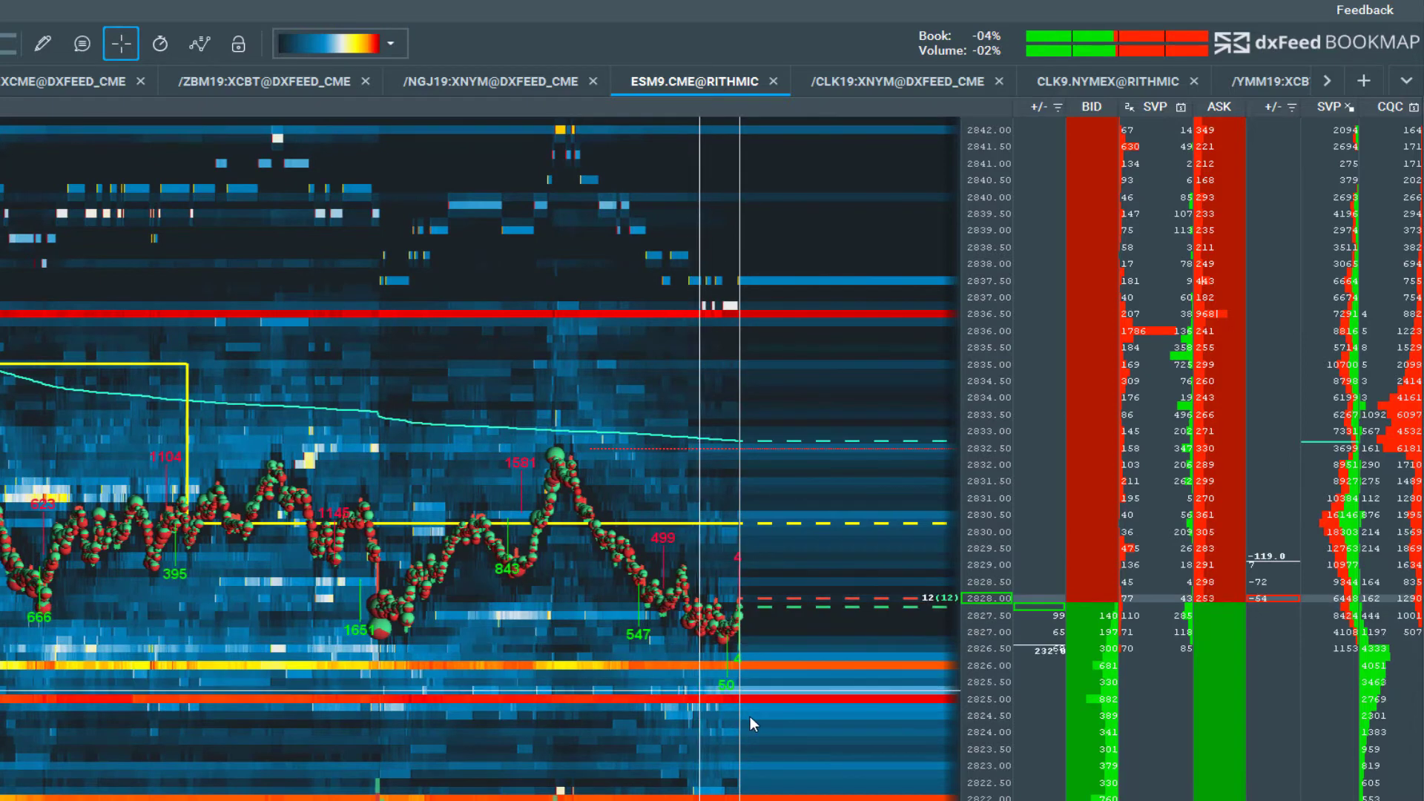
Step: Reset the SVP traded-volume column and zoom the price axis to 0.25 steps
click(1162, 668)
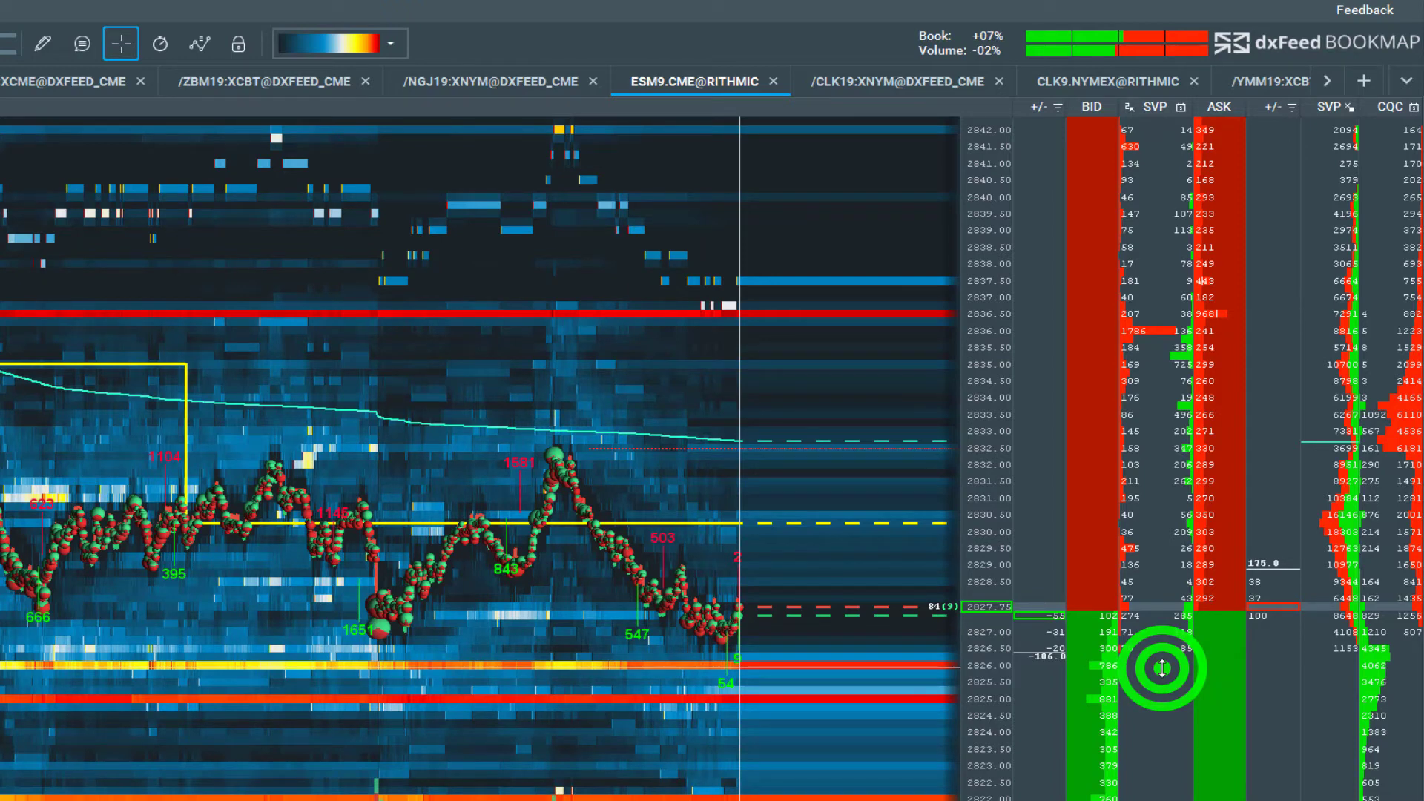
right_click(1163, 668)
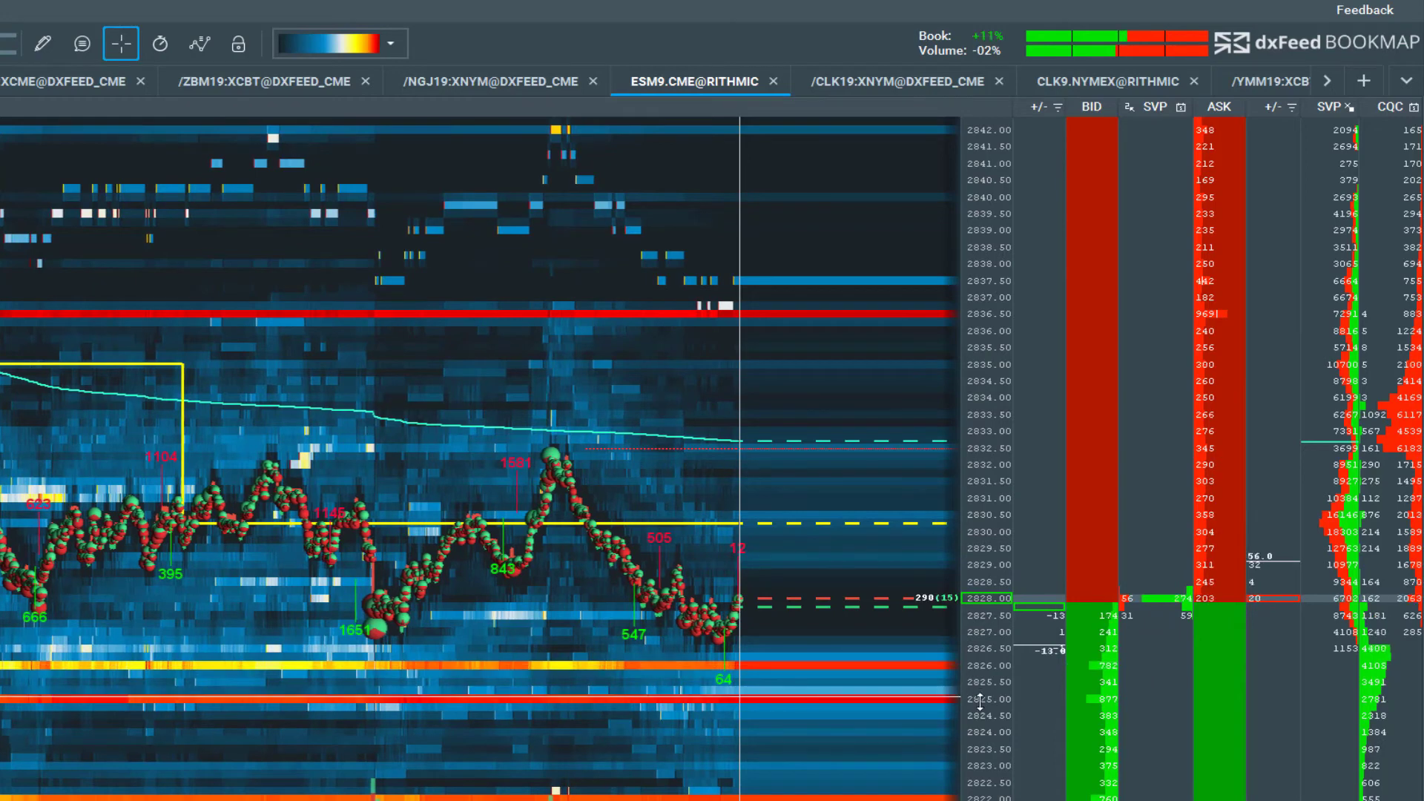
drag(983, 698, 1159, 634)
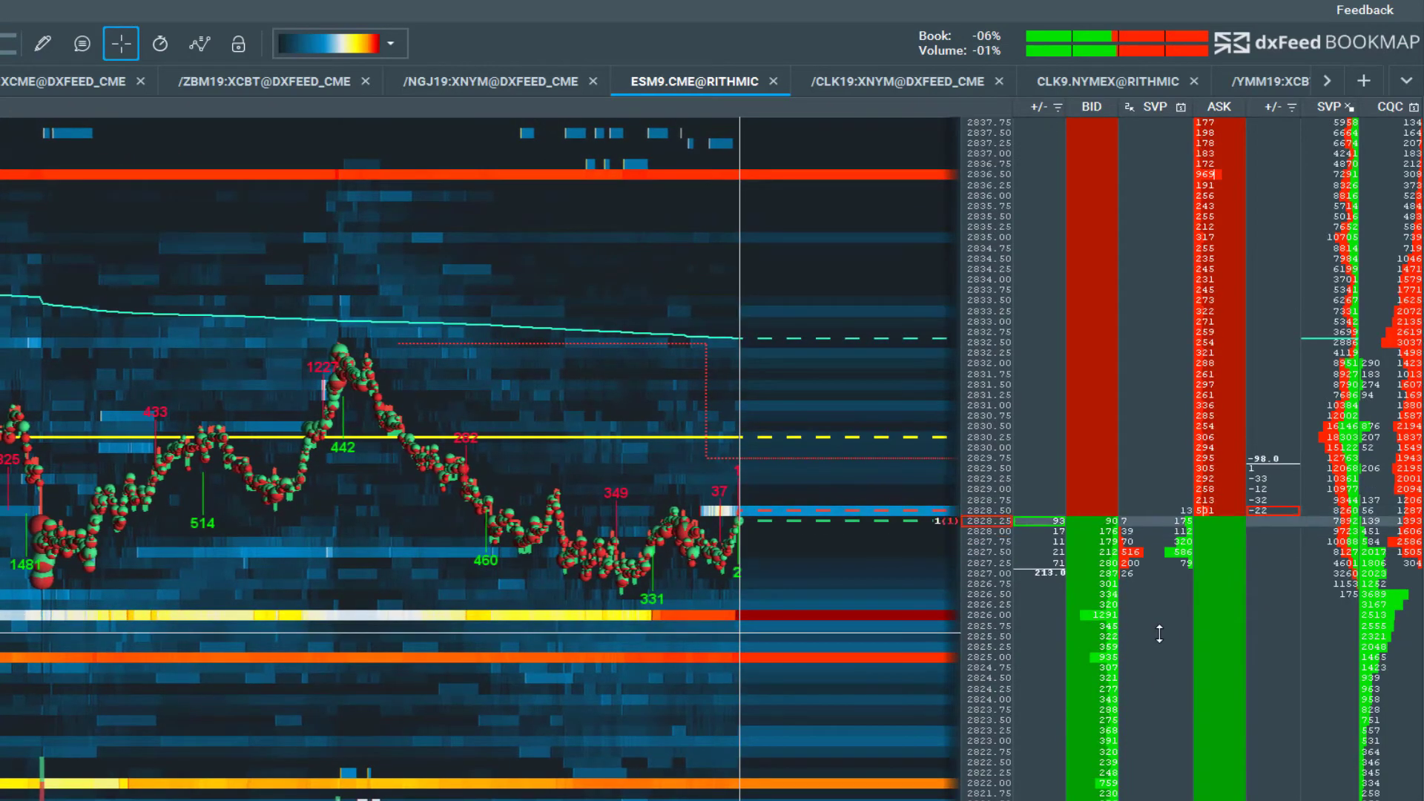